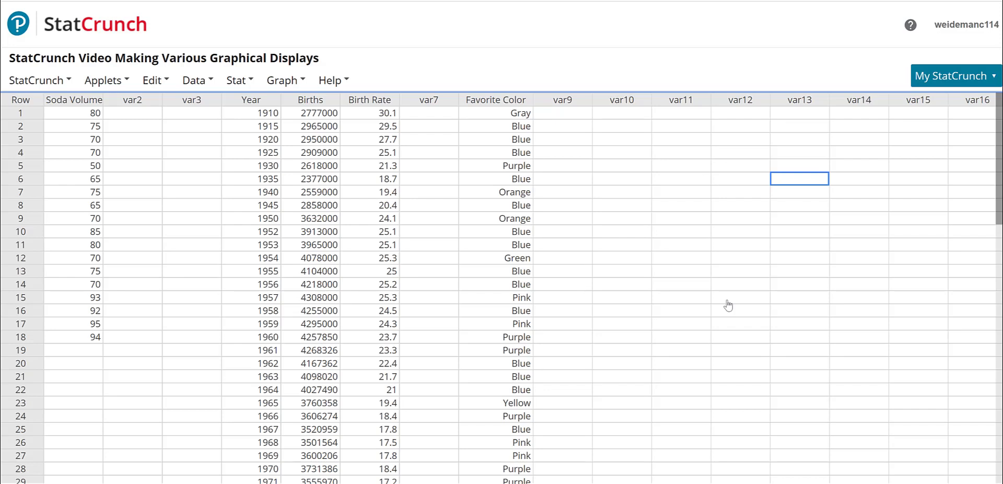
- Create a stem and leaf plot of Soda Volumes with outlier trimming set to None, and move the result clear of the data columns
click(246, 81)
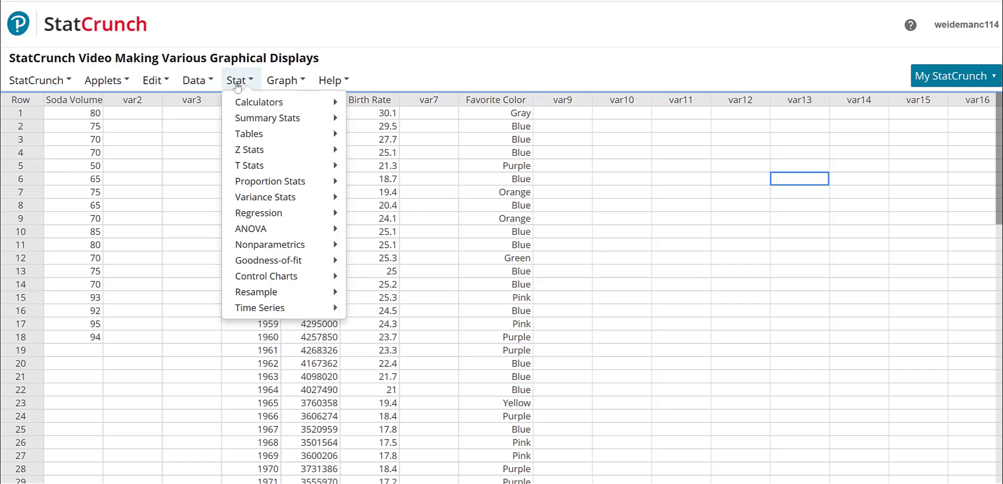
click(285, 81)
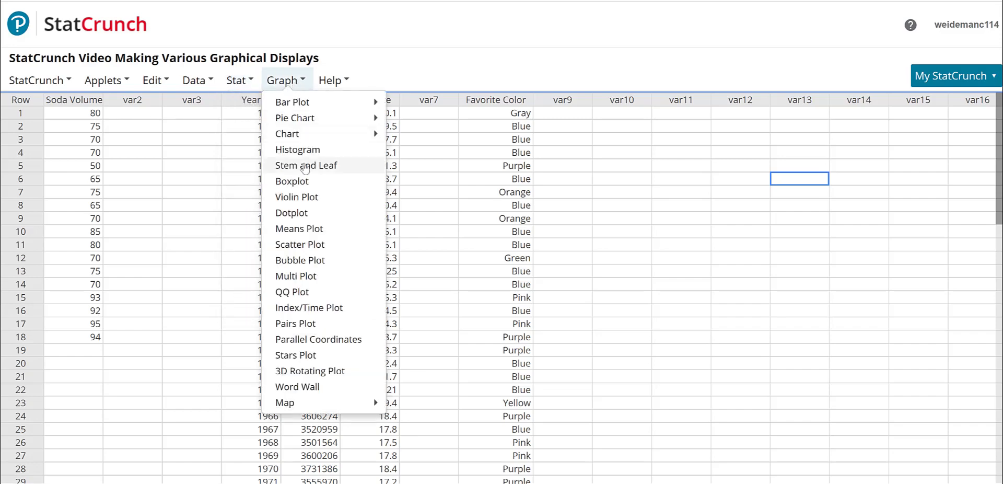
click(306, 166)
click(375, 126)
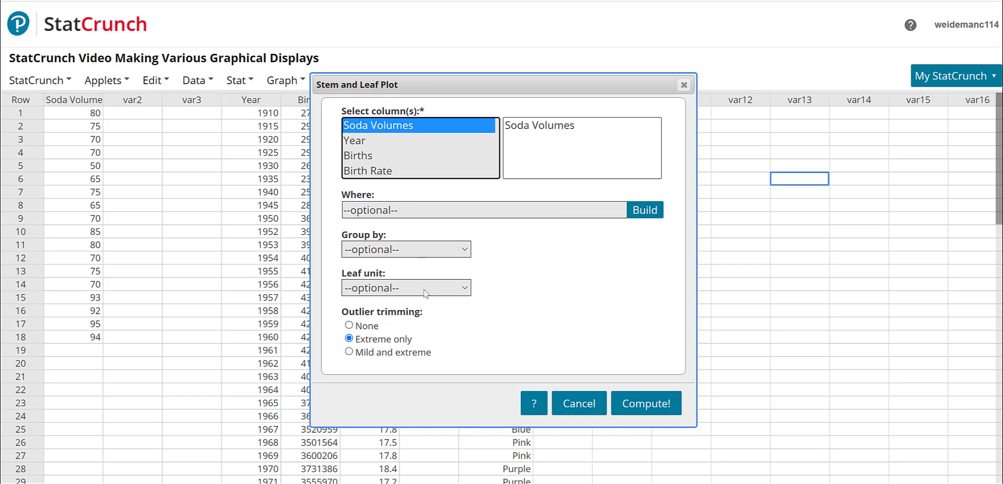
click(349, 325)
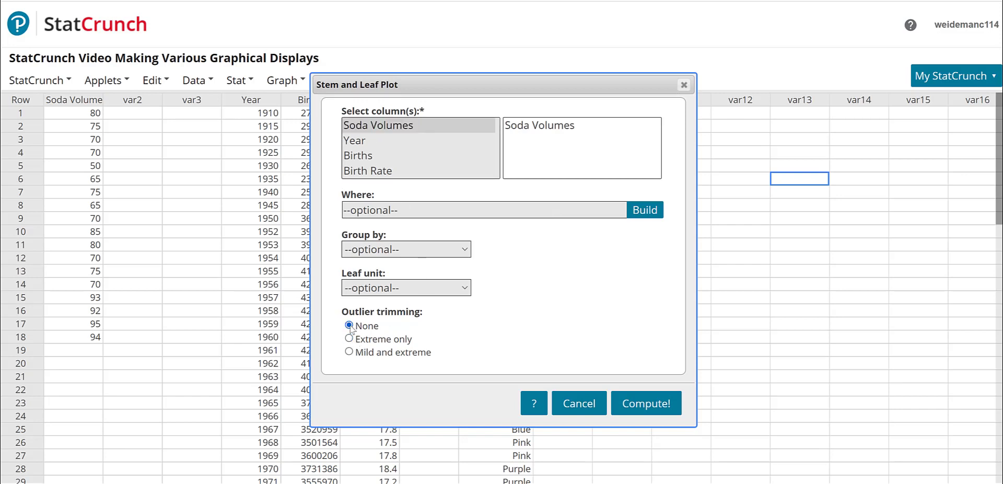
click(645, 407)
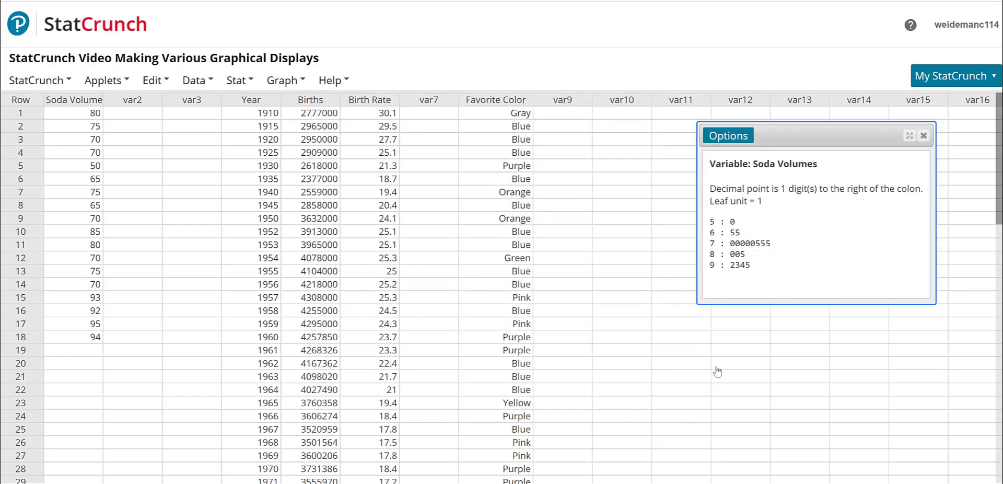
drag(783, 136, 339, 76)
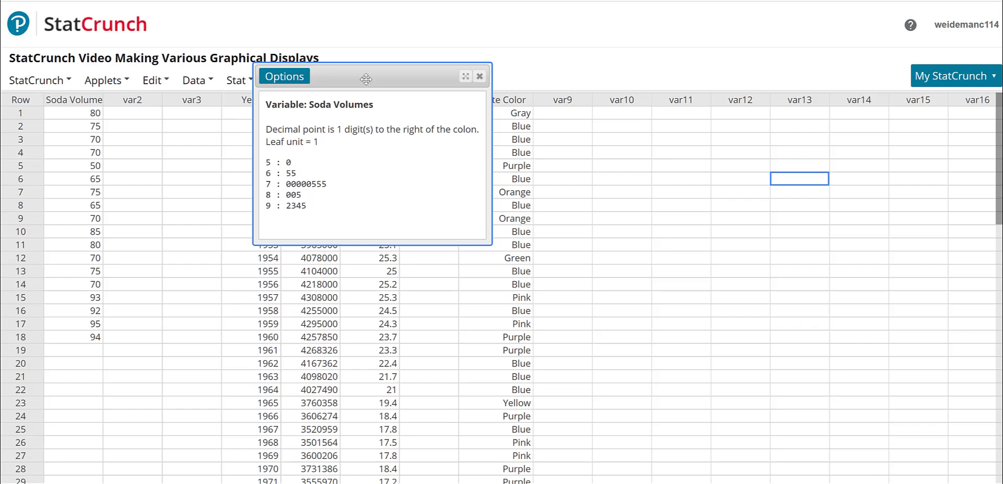
drag(368, 78, 938, 80)
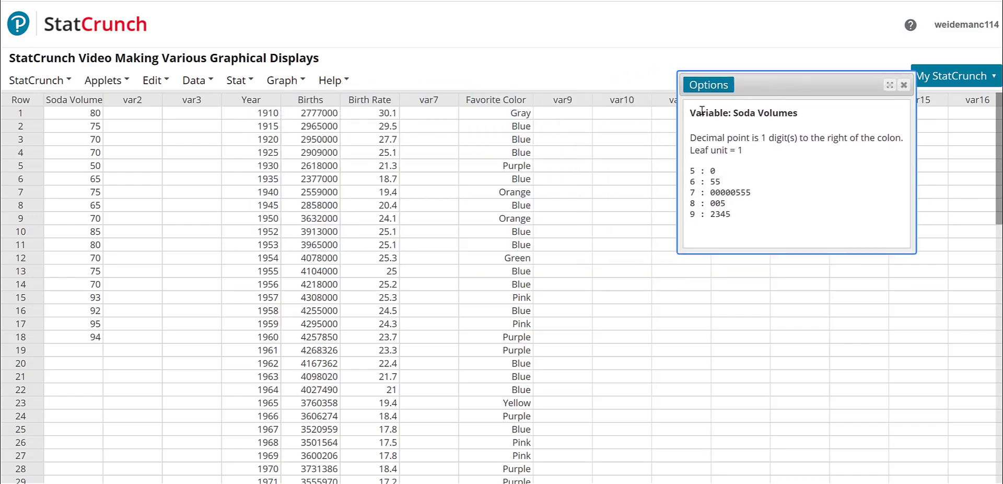
- Create a dotplot of Soda Volumes with the default settings and place it beside the stem and leaf plot
click(277, 82)
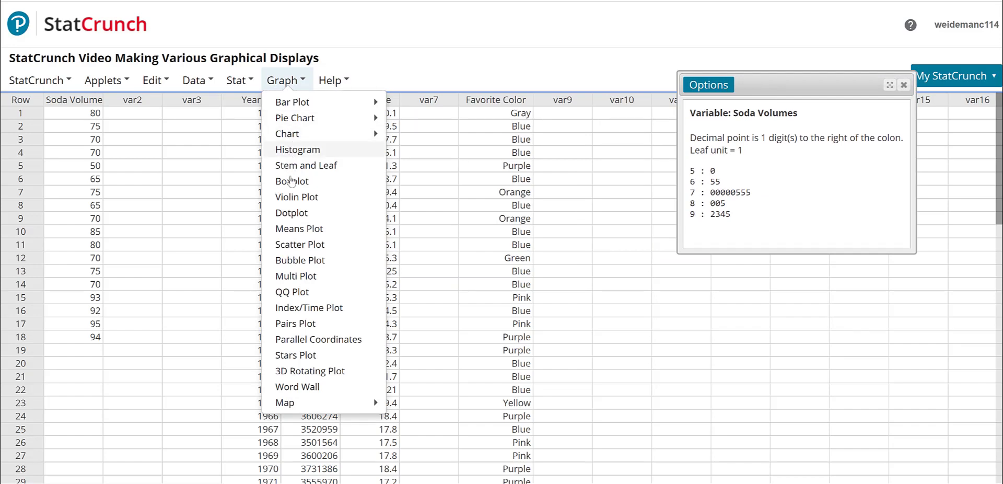
click(296, 211)
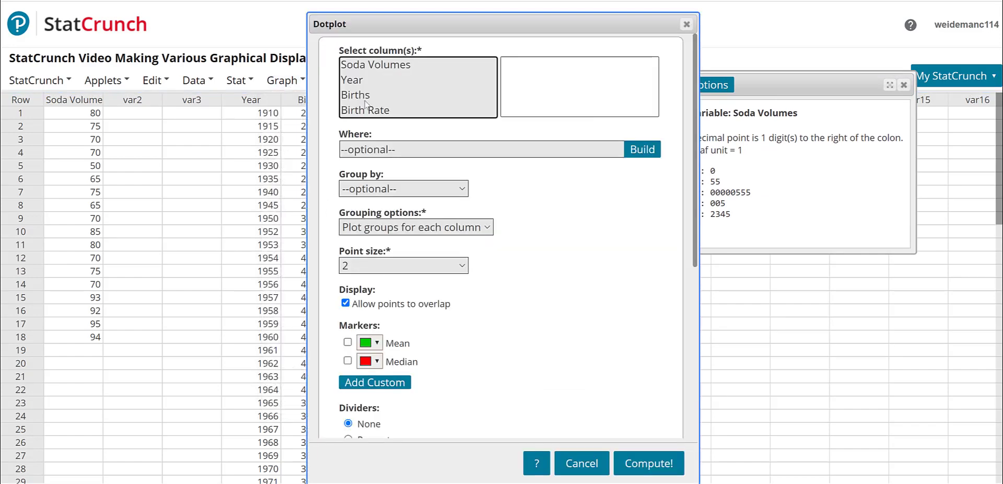
click(376, 68)
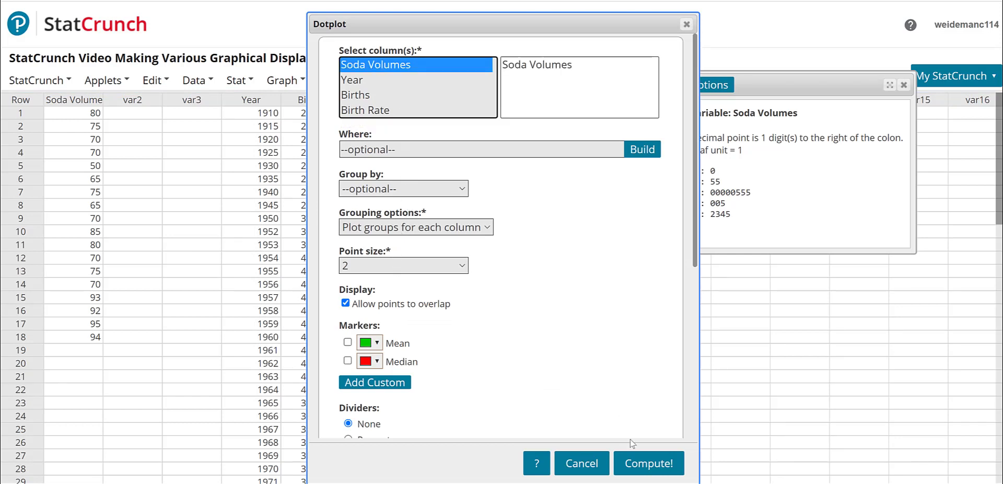
click(641, 467)
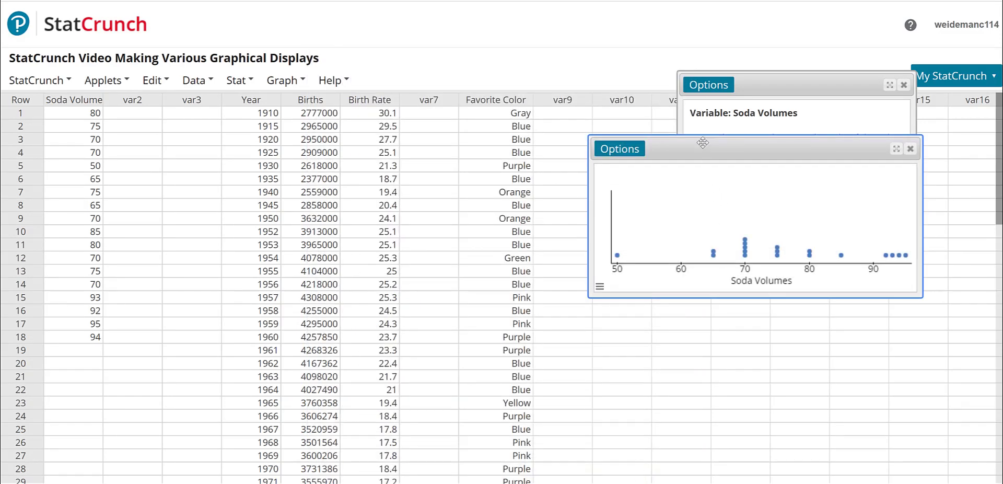
drag(703, 143, 437, 119)
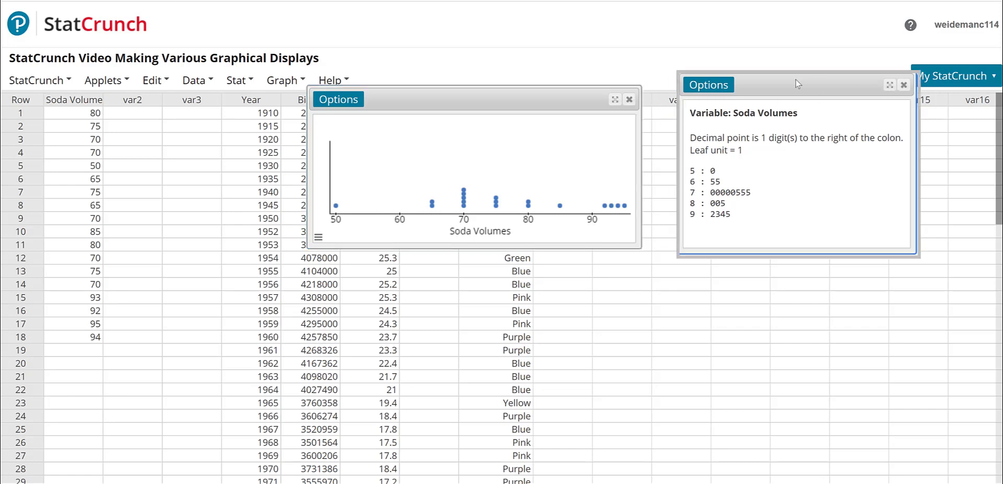
- Close the stem and leaf plot and the dotplot of Soda Volumes
click(904, 85)
click(630, 100)
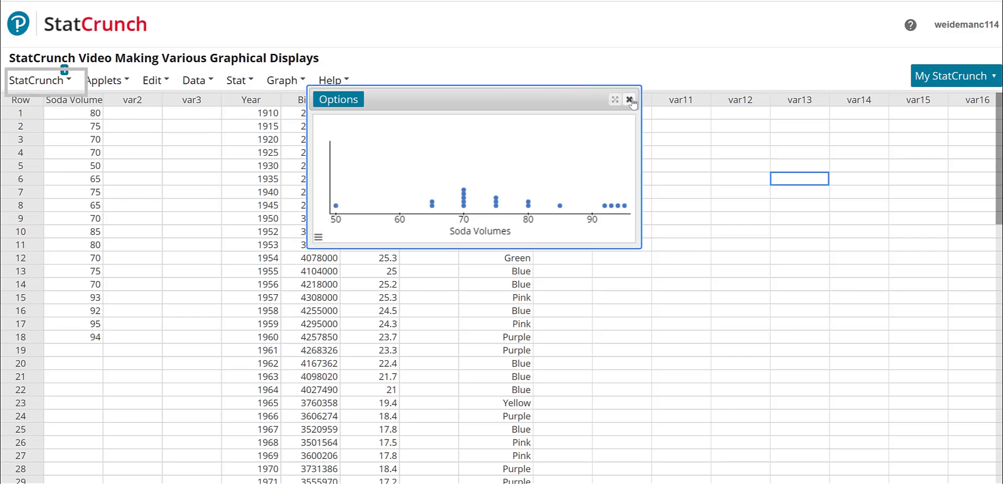
click(630, 100)
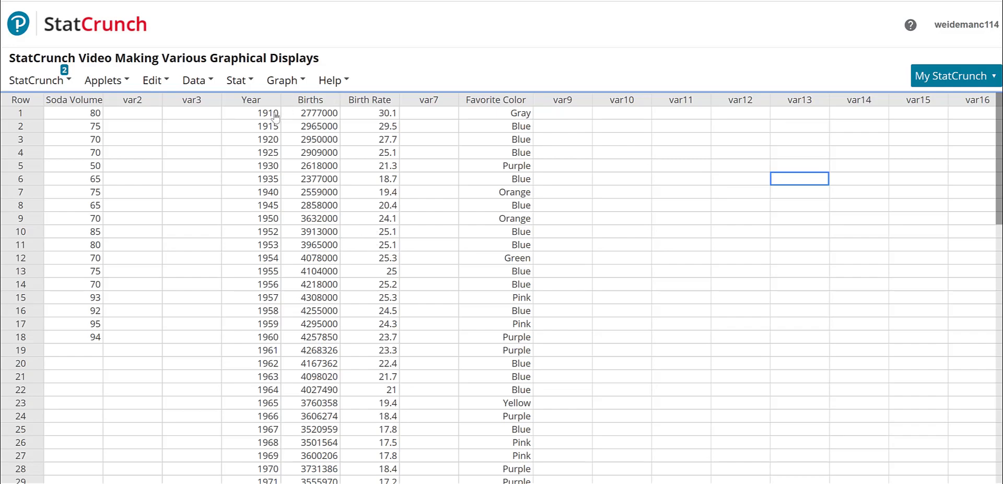
- Create an index/time plot of the Births column starting from index 1 with increment 1, and move it clear of the data columns
scroll(271, 178, down, 2)
scroll(273, 183, down, 7)
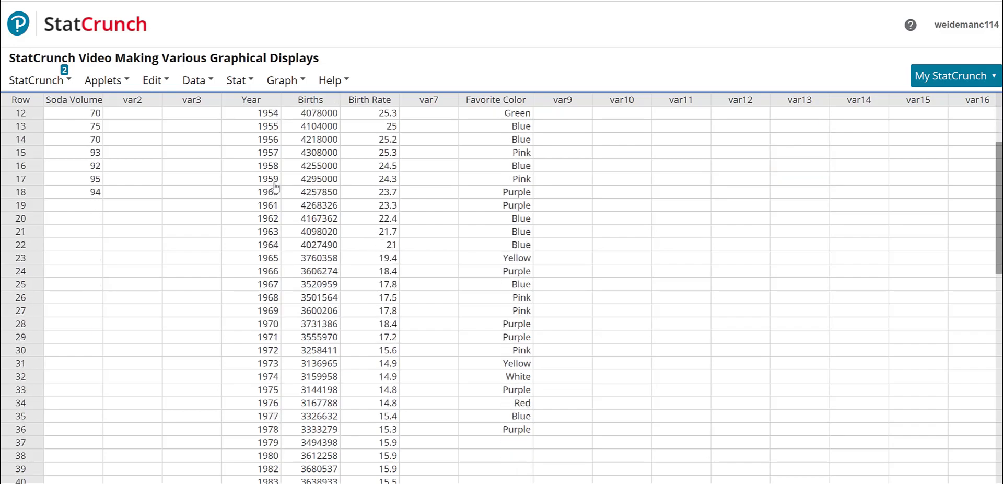
scroll(276, 186, down, 4)
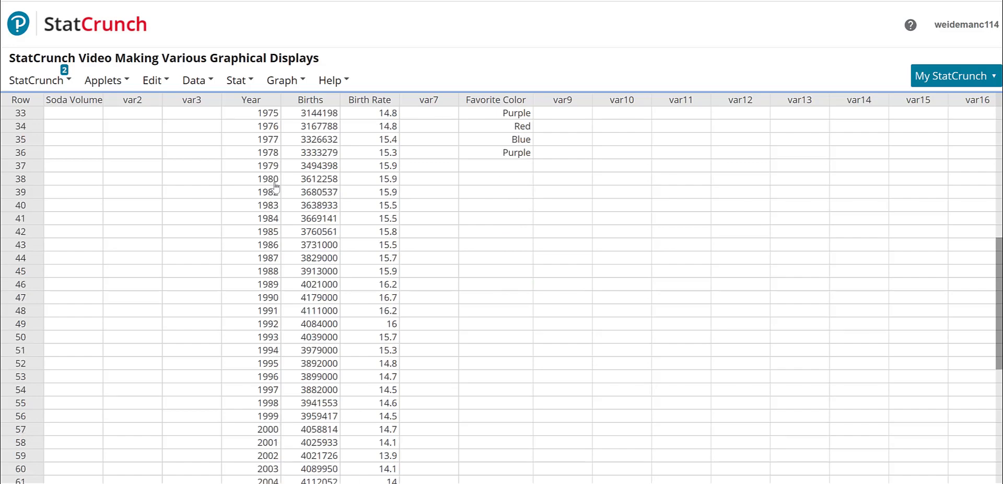
scroll(276, 185, up, 12)
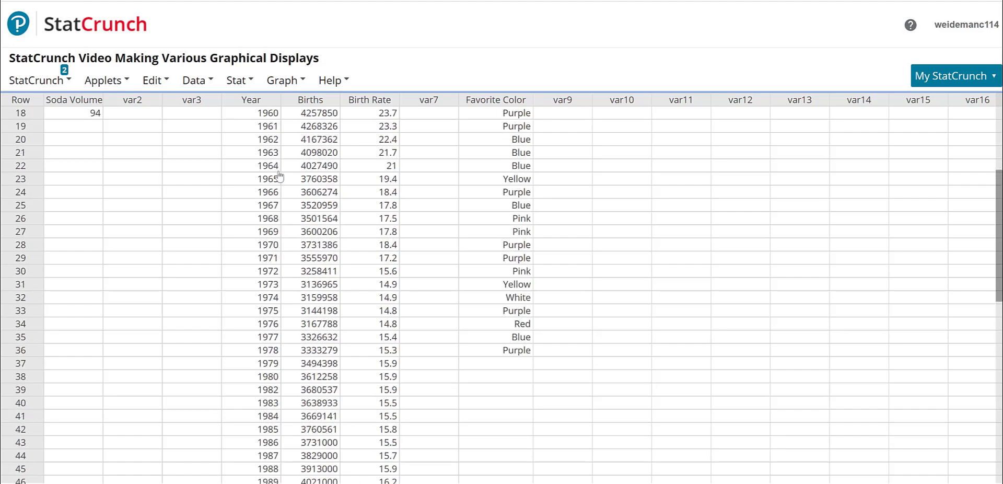
scroll(283, 126, up, 2)
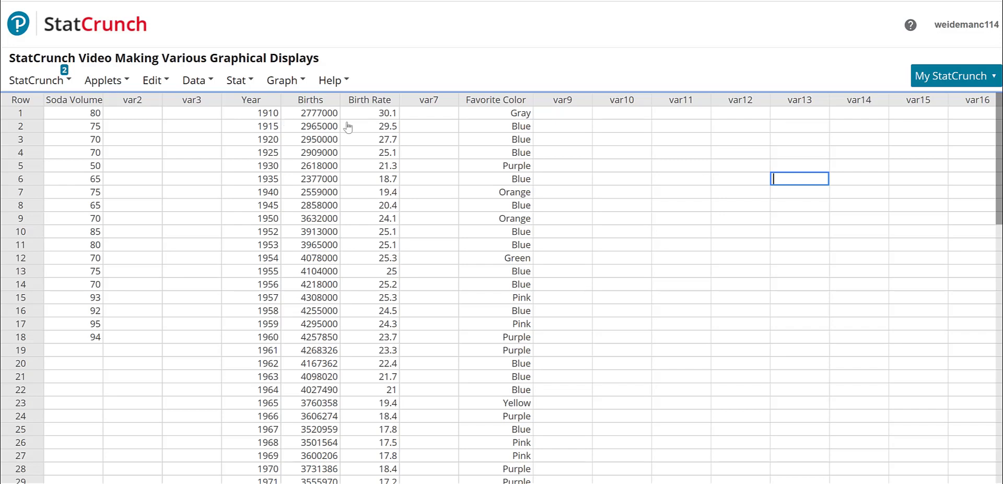
click(207, 86)
mouse_move(274, 84)
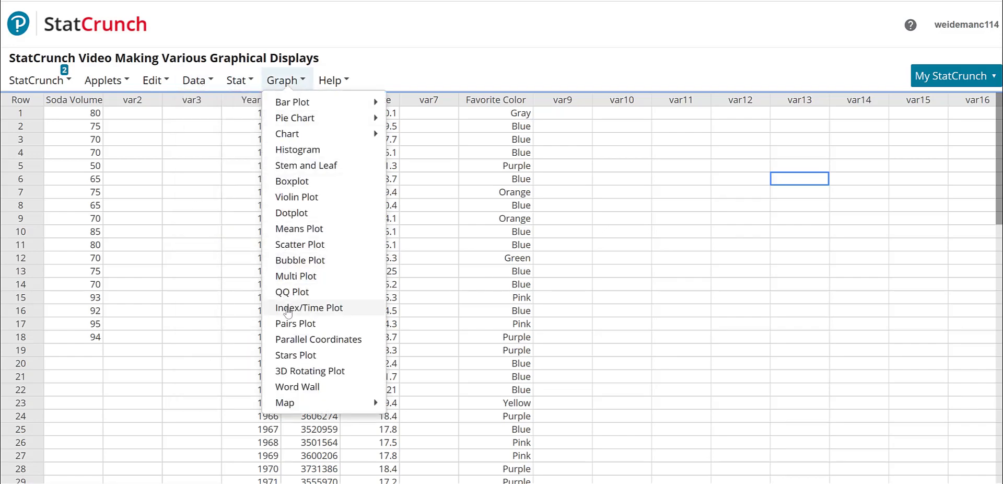
click(287, 309)
click(372, 101)
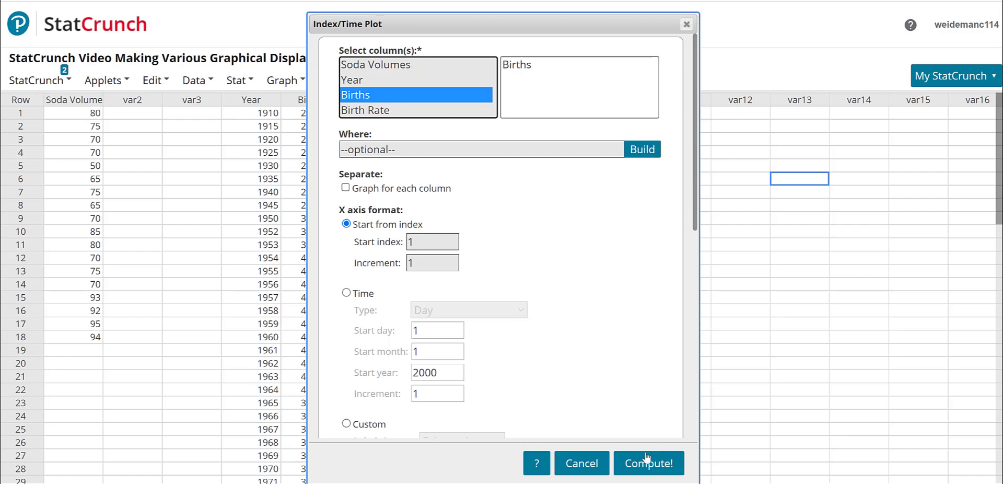
click(638, 470)
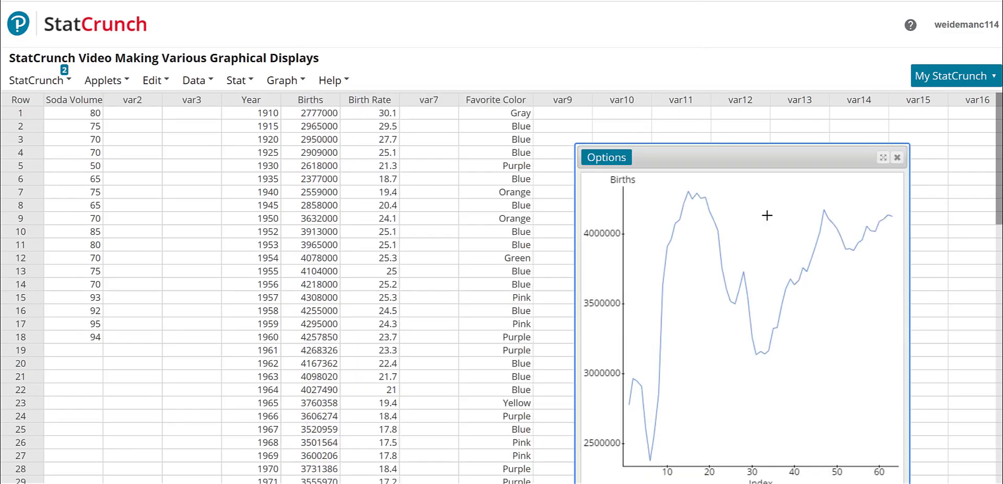
drag(654, 147, 523, 79)
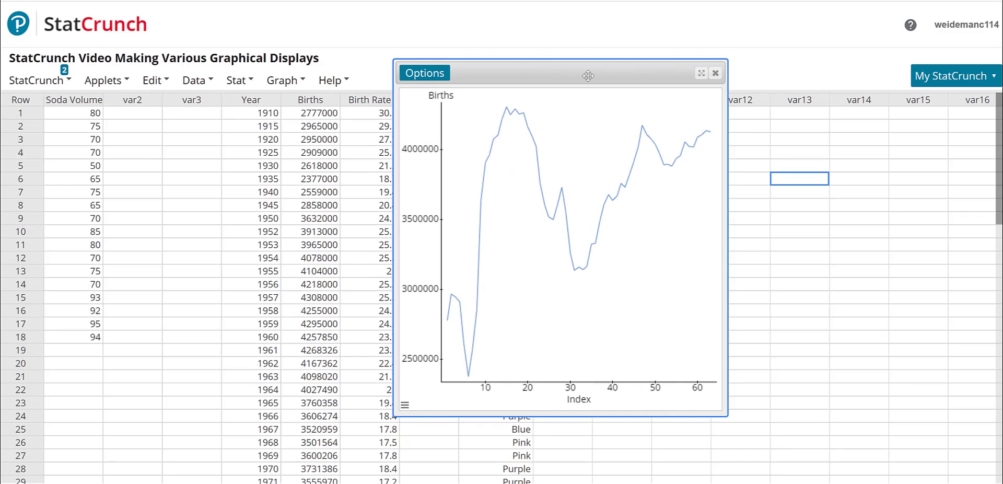
drag(620, 67, 777, 66)
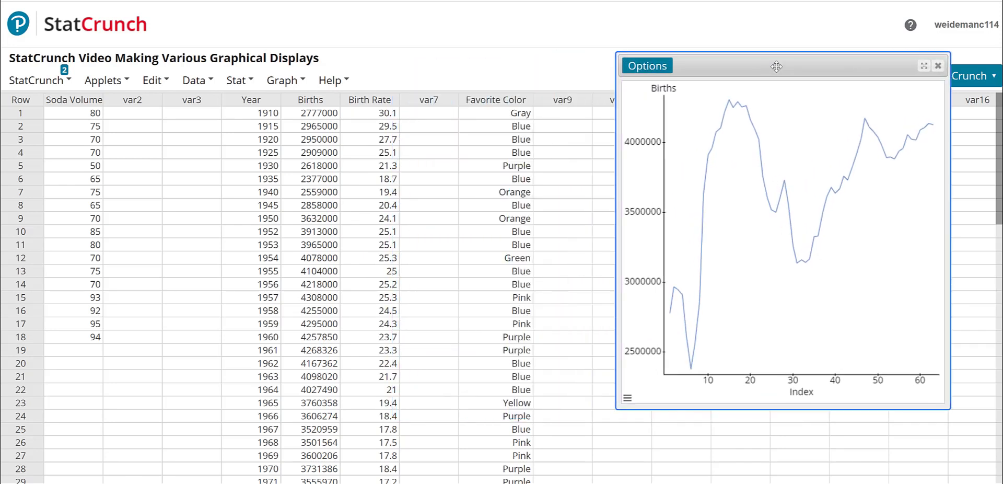
- Create an index/time plot of the Birth Rate column and place it side by side with the Births plot
click(274, 82)
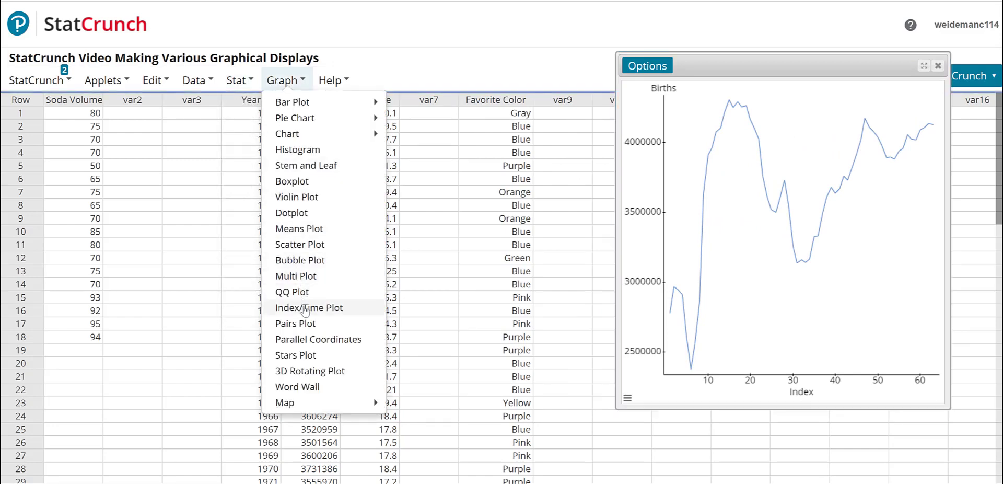
click(304, 309)
click(377, 110)
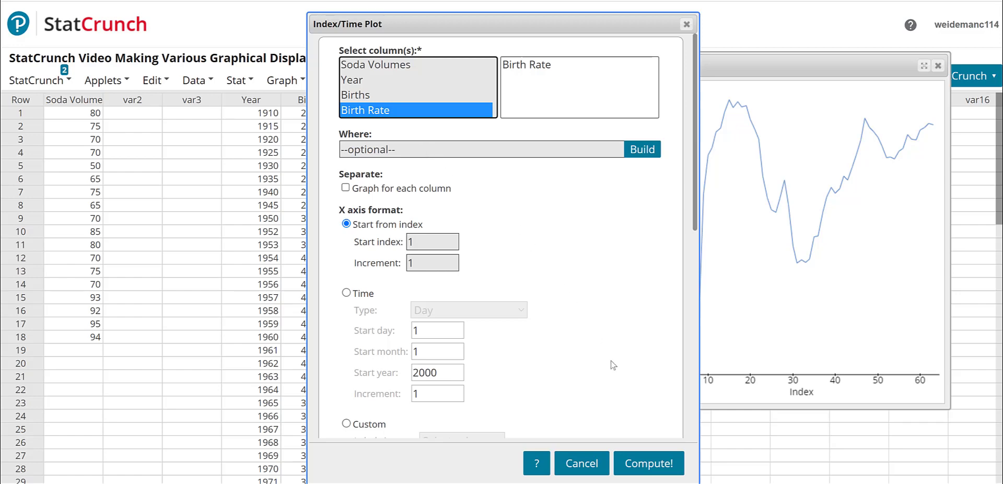
click(642, 465)
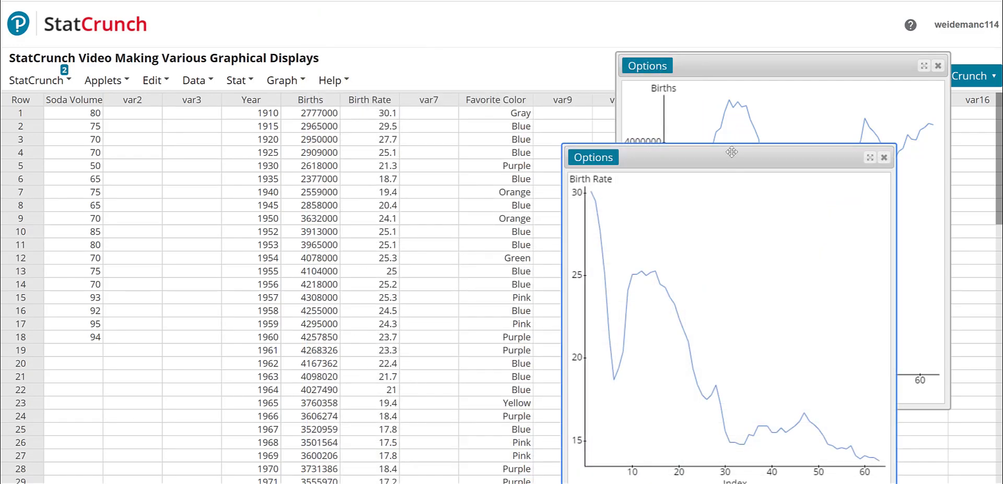
drag(666, 142, 327, 41)
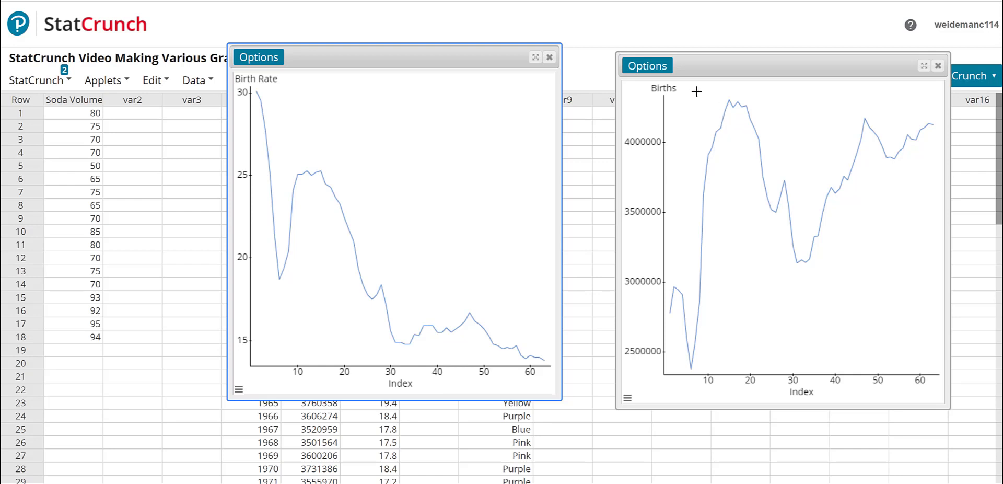
- Close the Birth Rate and Births time plots
click(550, 57)
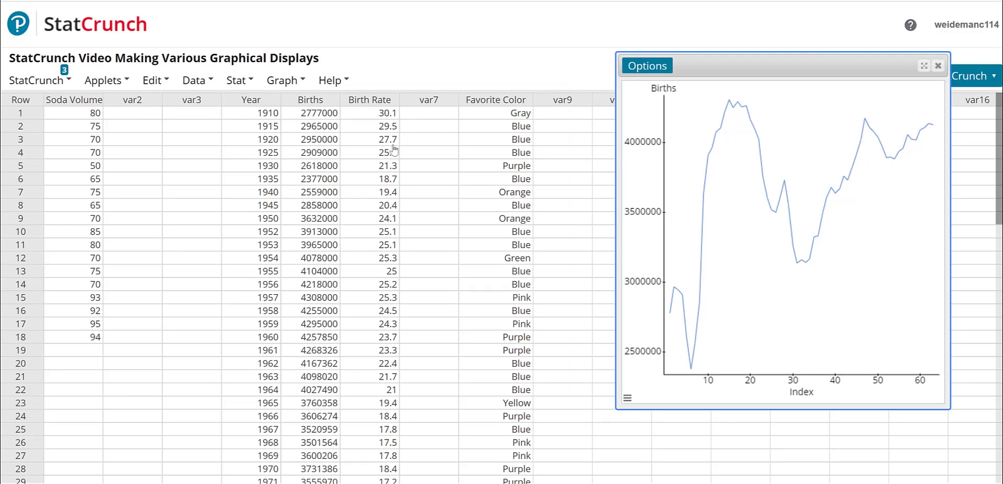
click(939, 66)
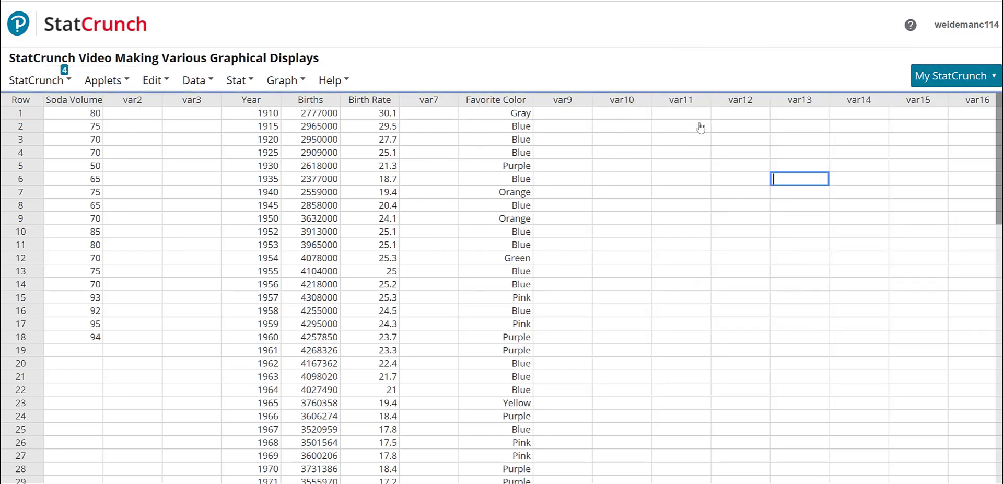
- Create a pie chart from the raw Favorite Color data, displaying only the count for each category
click(288, 83)
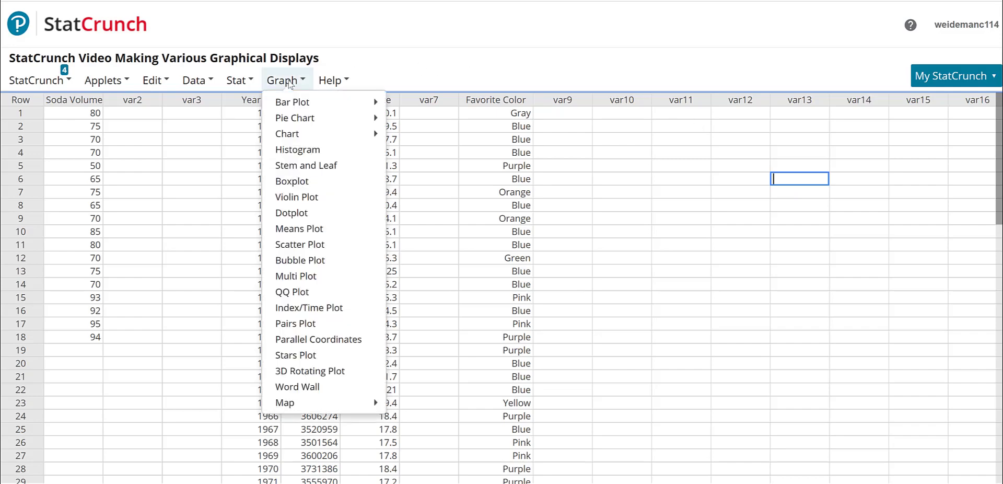
mouse_move(299, 119)
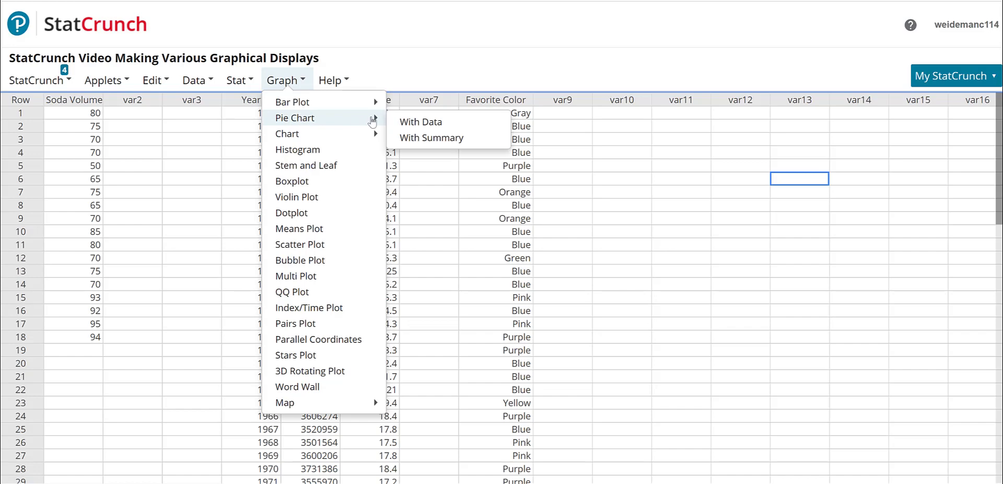
click(409, 125)
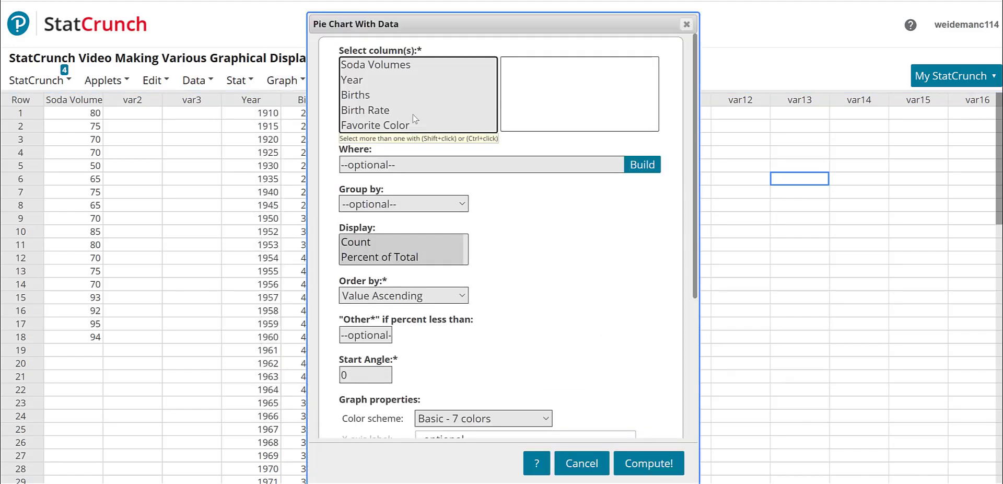
click(408, 125)
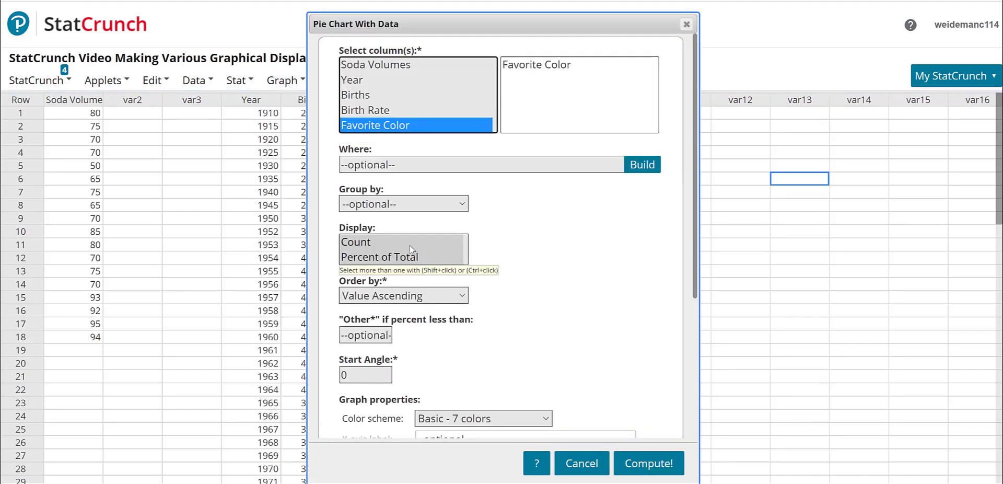
click(395, 245)
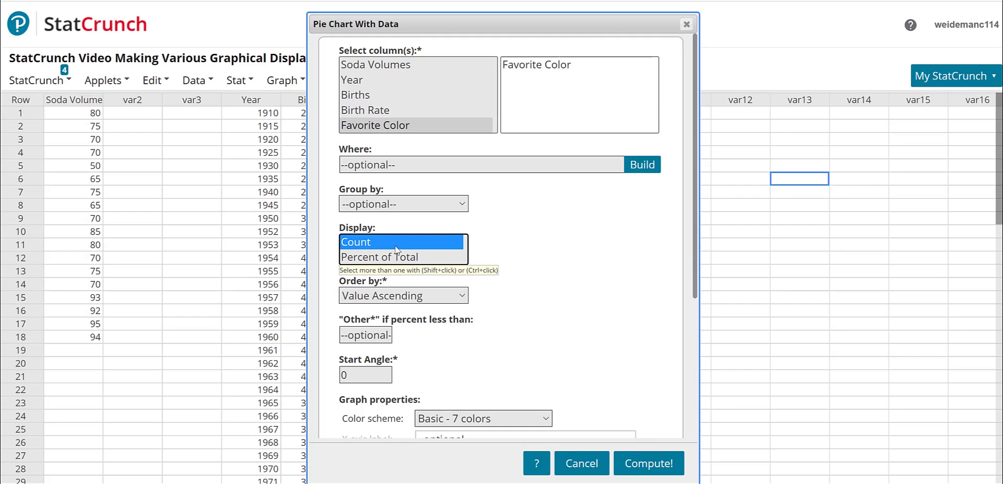
click(630, 466)
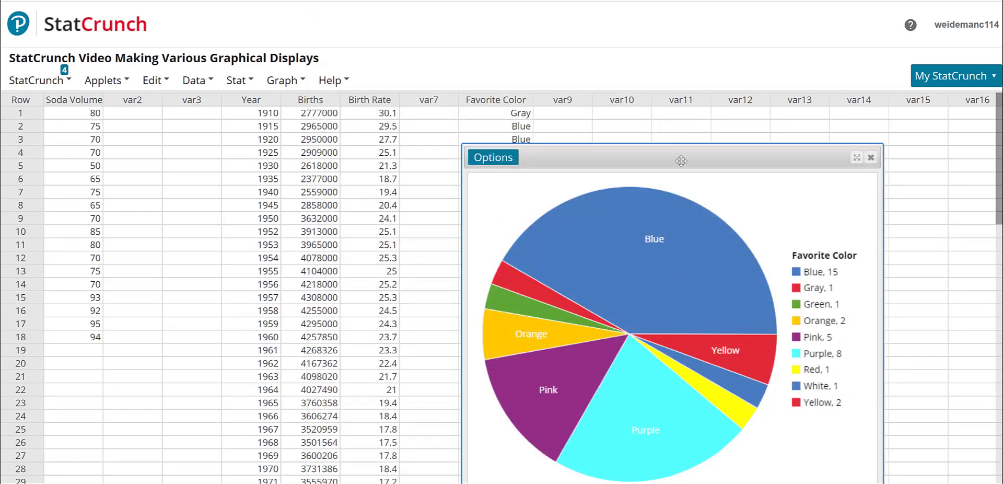
- Move the pie chart clear of the Favorite Color column to view it, and close the chart
drag(665, 160, 249, 45)
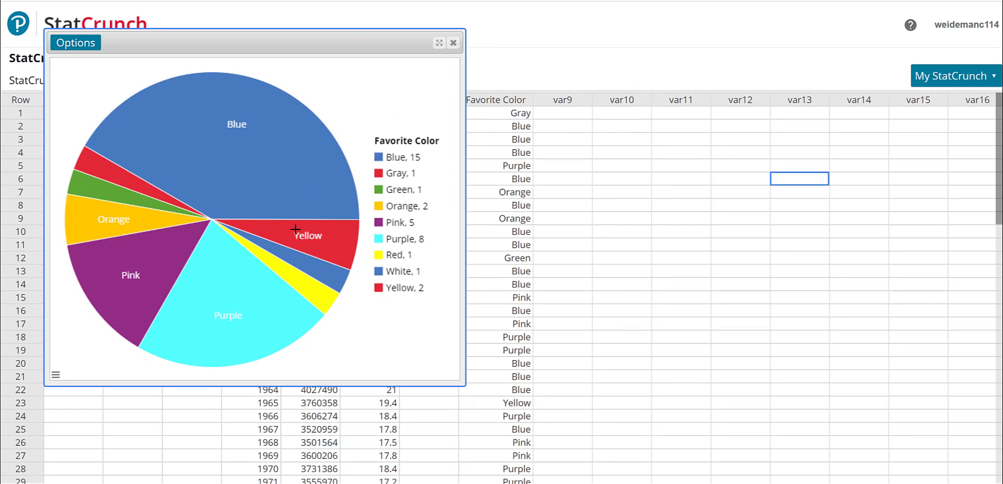
mouse_move(294, 218)
click(454, 43)
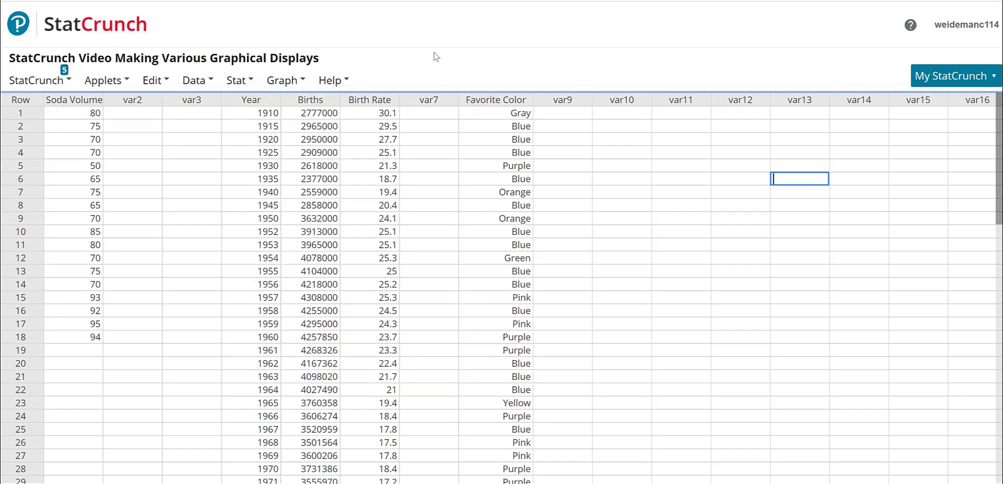
- Create a frequency bar plot from the raw Favorite Color data and move it up, clear of the empty columns
click(293, 82)
mouse_move(326, 103)
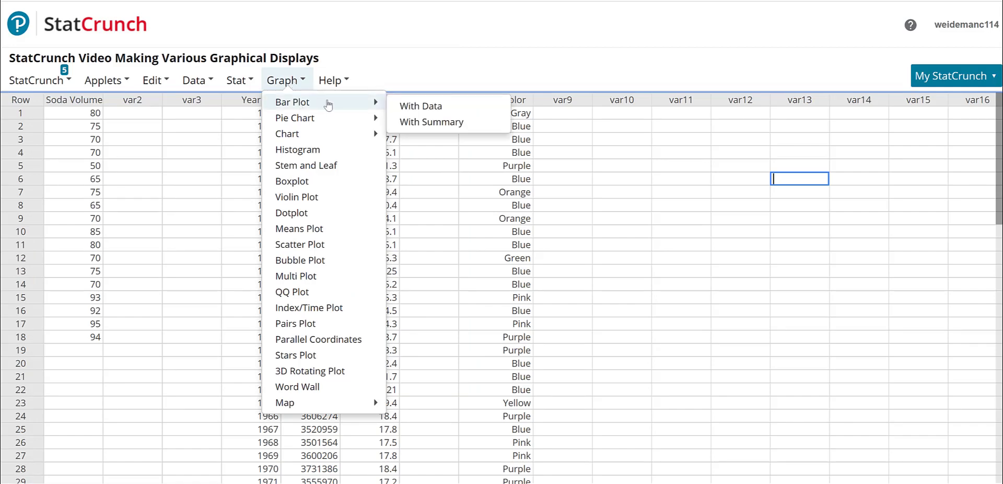
click(426, 107)
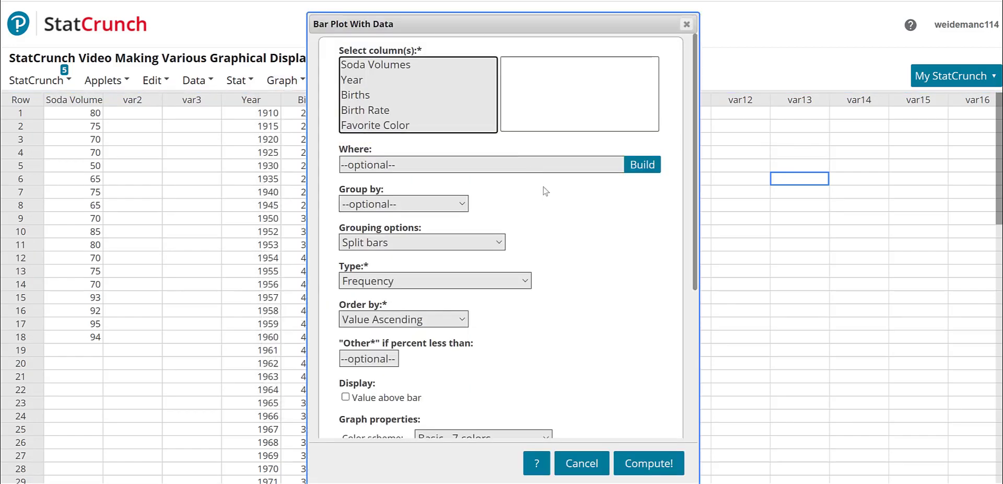
click(405, 126)
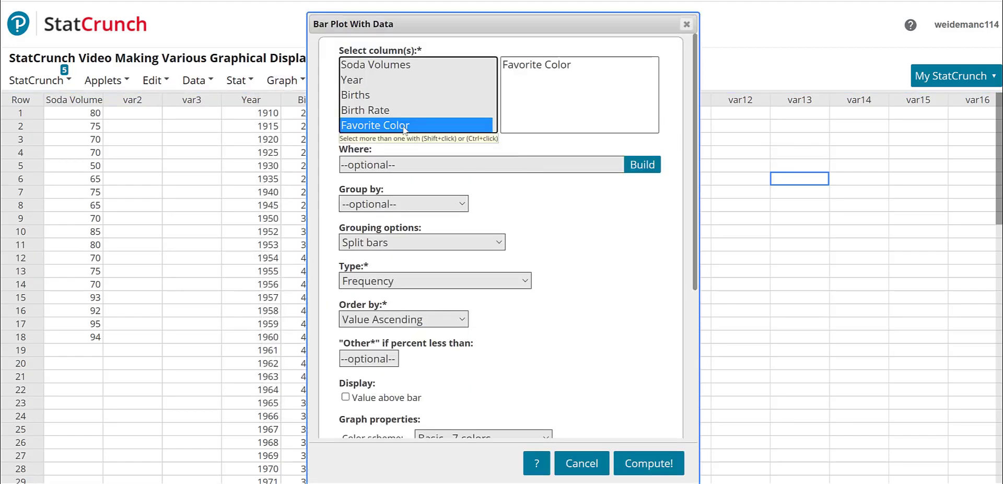
click(649, 465)
drag(703, 160, 349, 68)
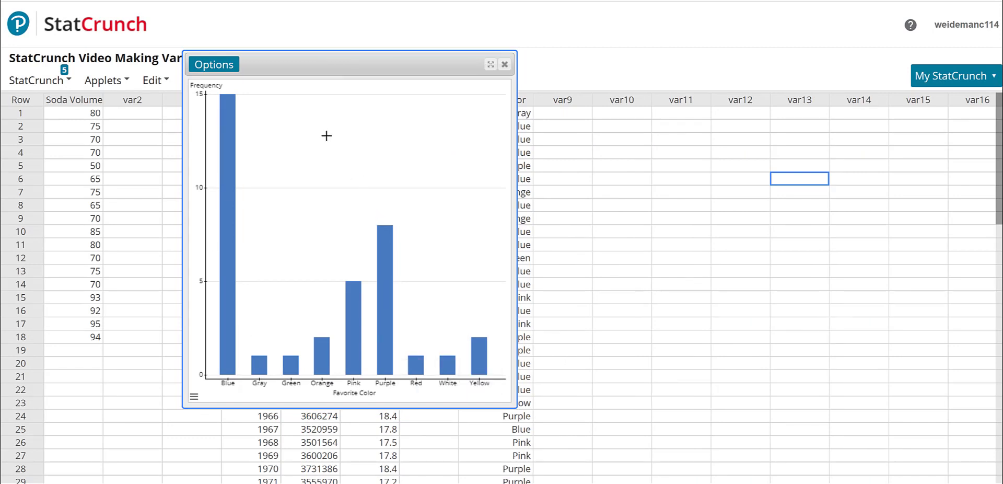
- Reorder the Favorite Color bar plot by Count Descending to make a Pareto-style chart, reposition it for viewing, and close it
click(220, 67)
click(221, 85)
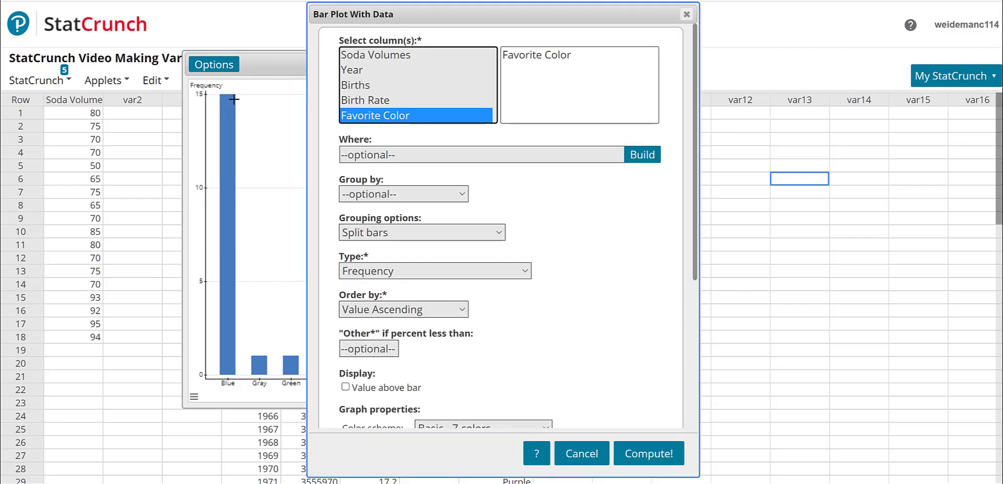
click(399, 312)
click(402, 384)
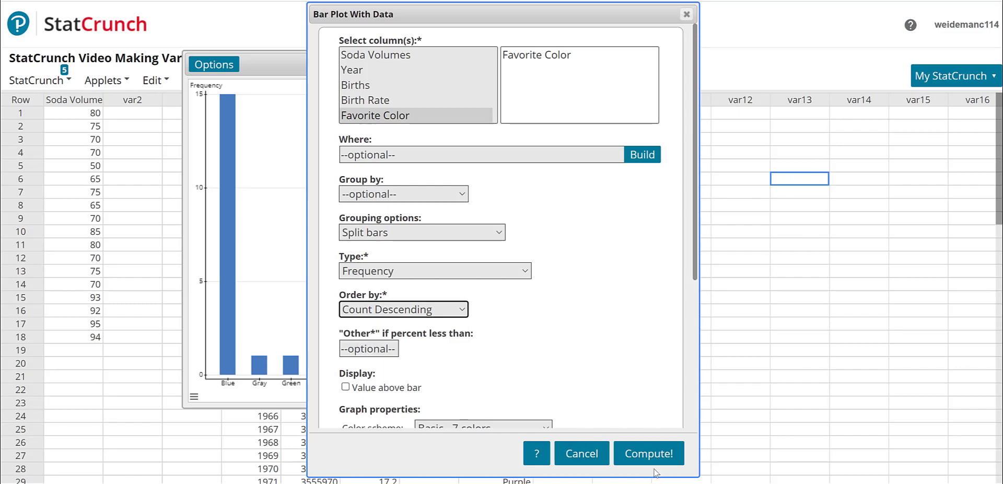
click(652, 453)
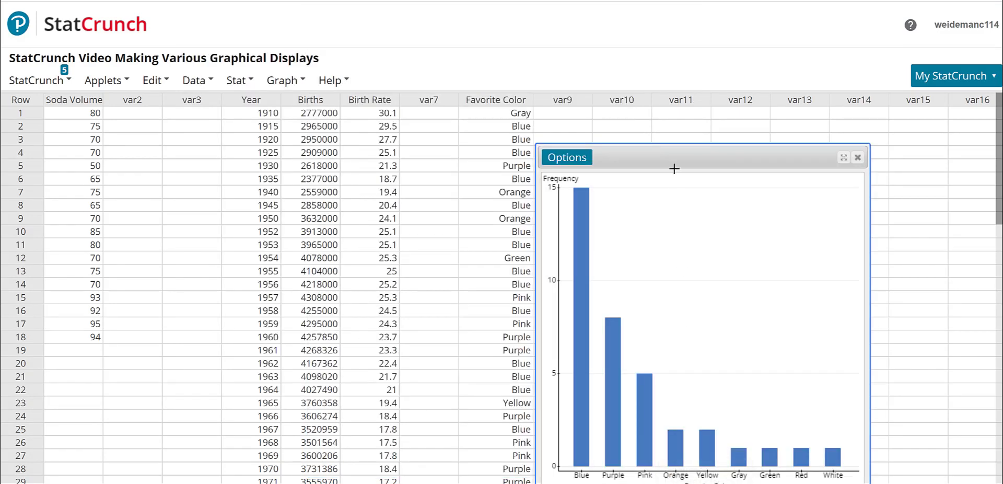
drag(660, 154, 392, 45)
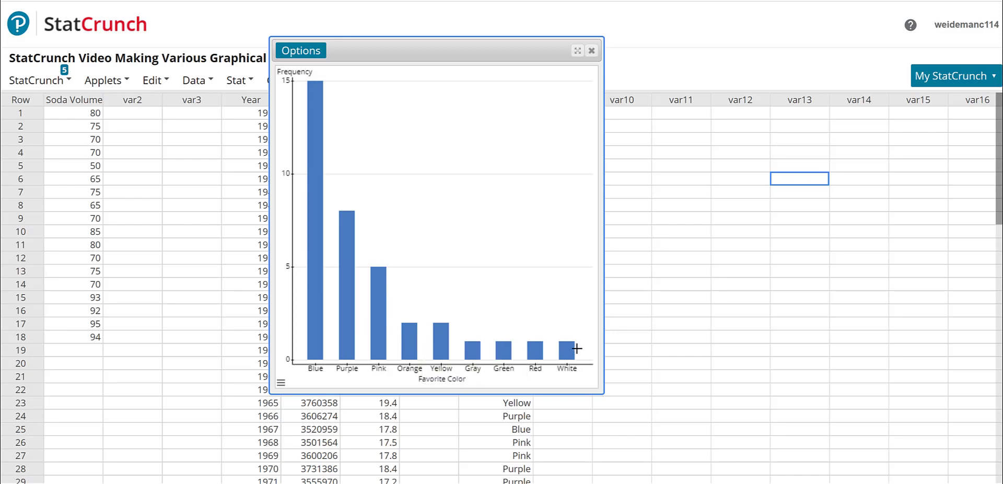
click(592, 50)
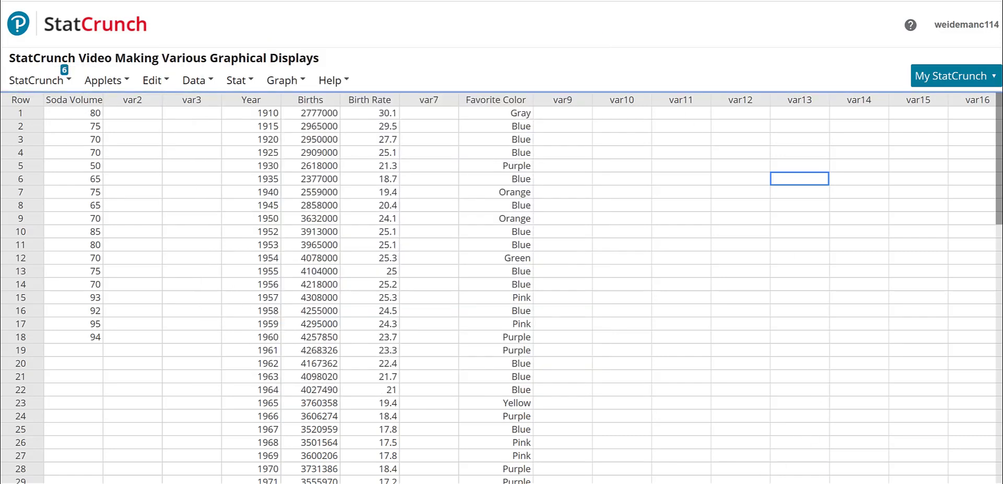